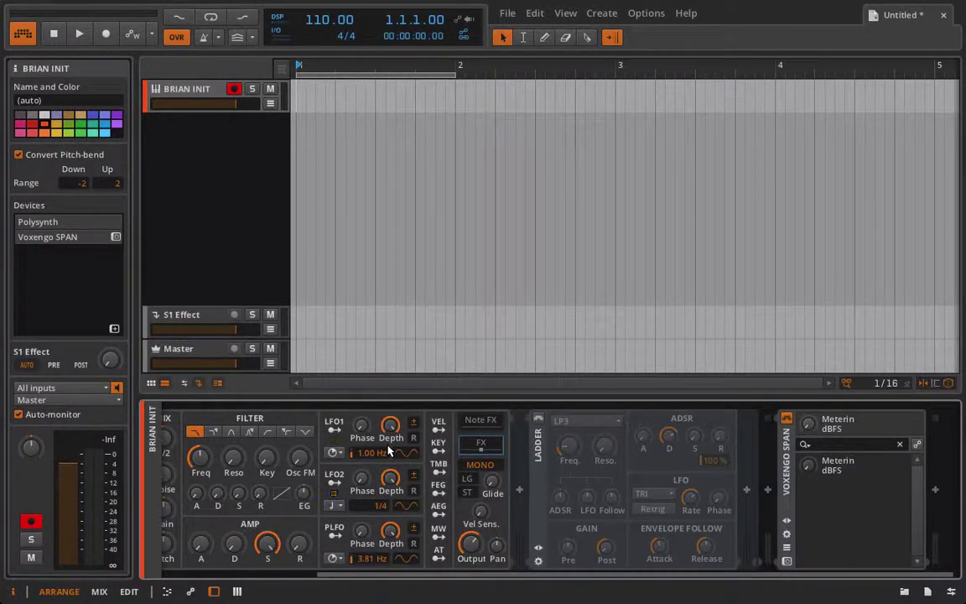
Try out the frequency and resonance of the Ladder filter in Polysynth's FX chain with the device temporarily enabled.
scroll(389, 451, "up", 3)
scroll(389, 451, "up", 1)
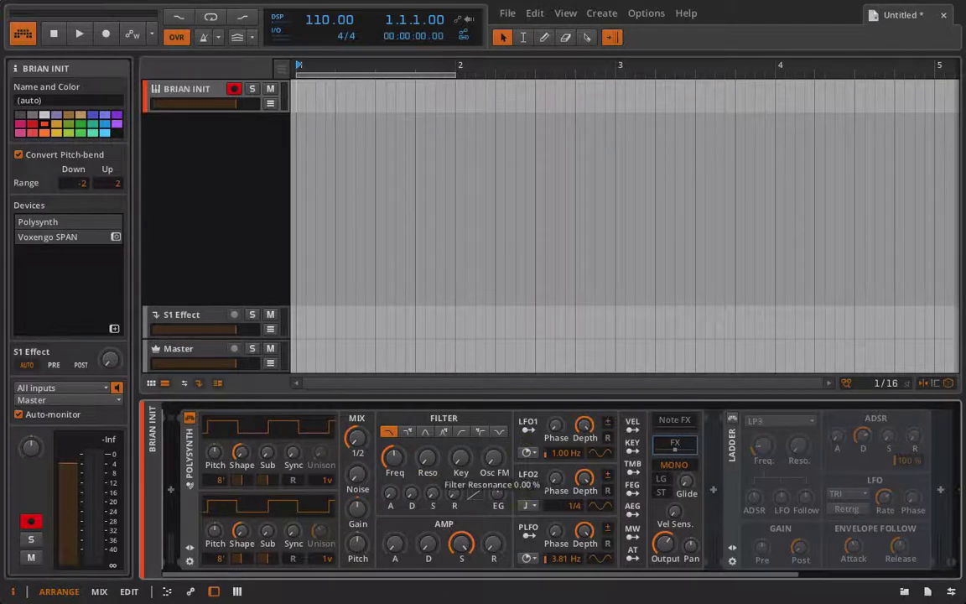
left_click(732, 419)
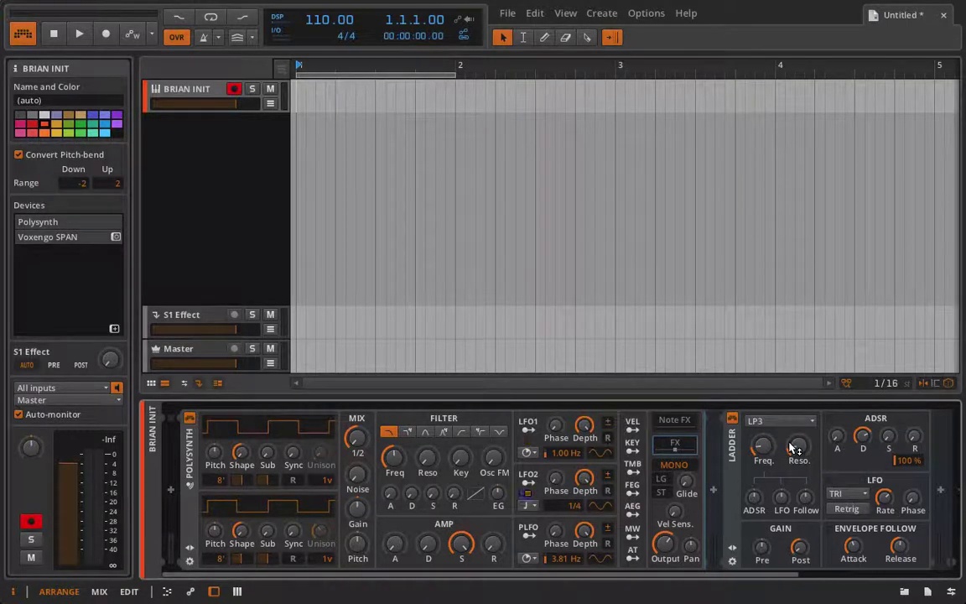
mouse_move(794, 445)
left_mouse_down()
mouse_move(794, 456)
mouse_move(794, 441)
left_mouse_up()
mouse_move(809, 449)
left_mouse_down()
mouse_move(809, 424)
mouse_move(809, 453)
left_mouse_up()
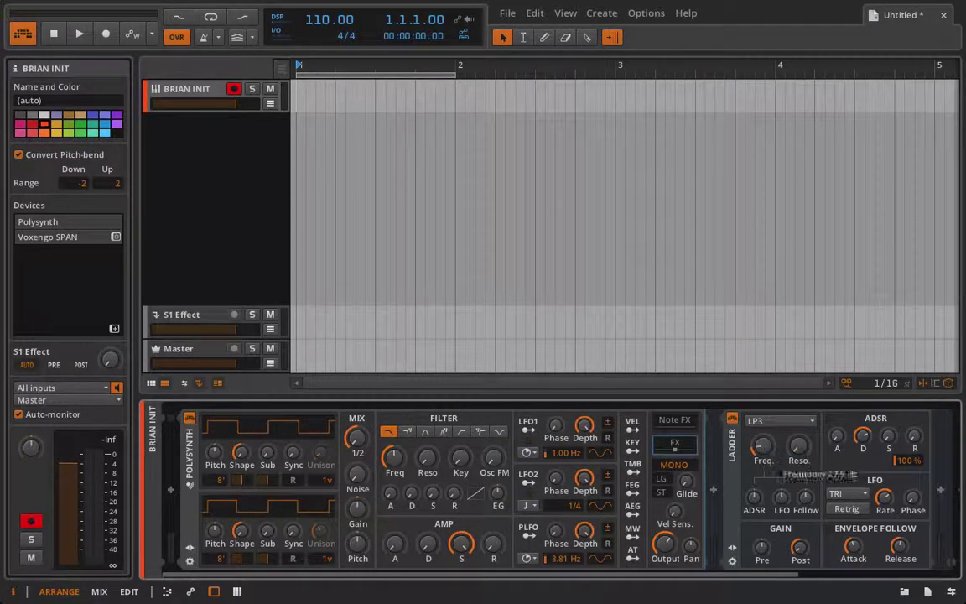
scroll(782, 484, "right", 3)
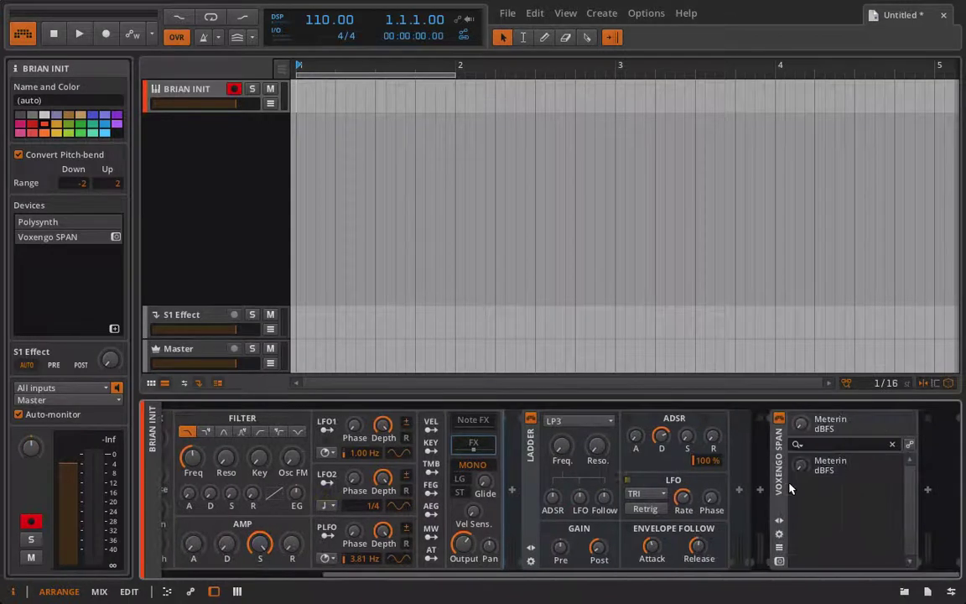
left_click(530, 418)
Open the Voxengo SPAN analyzer window and bring the BRIAN INIT track's device chain back into view.
scroll(530, 478, "up", 3)
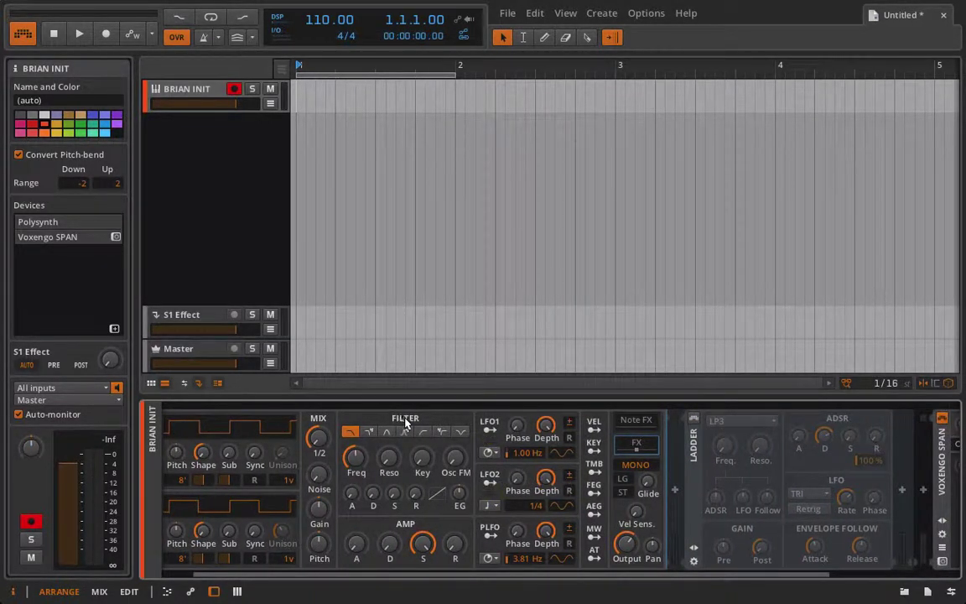
scroll(397, 469, "down", 2)
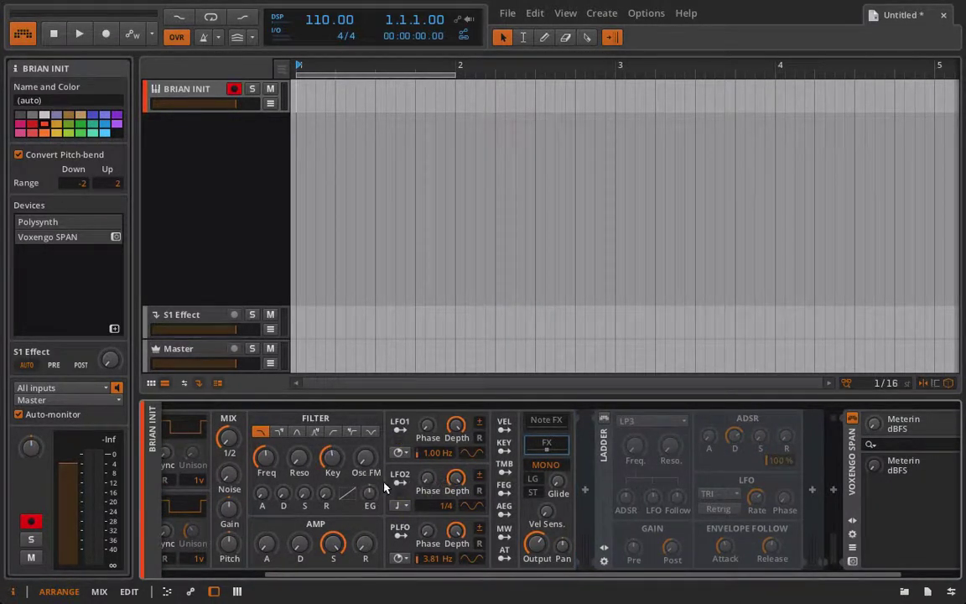
scroll(386, 489, "up", 1)
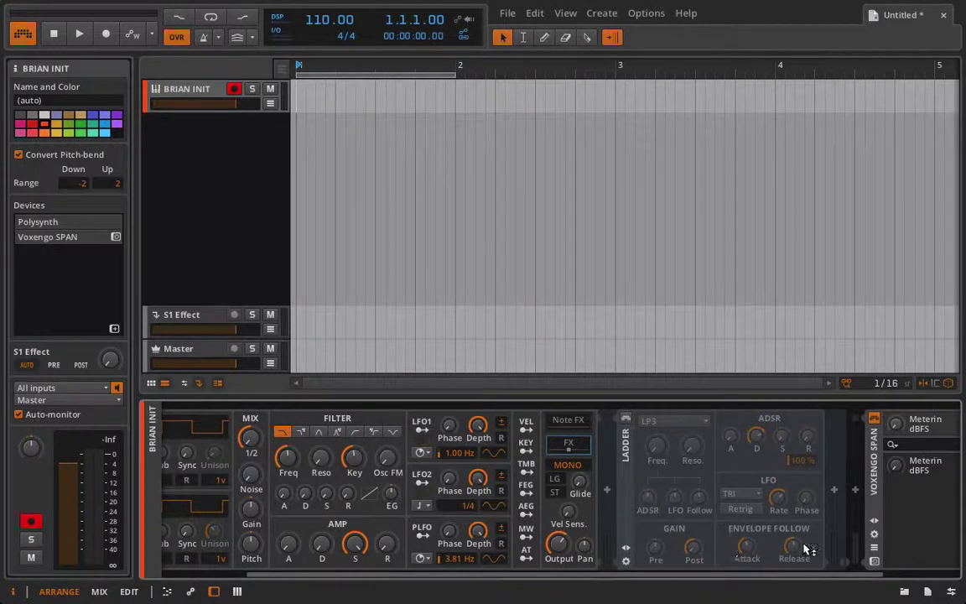
left_click(874, 560)
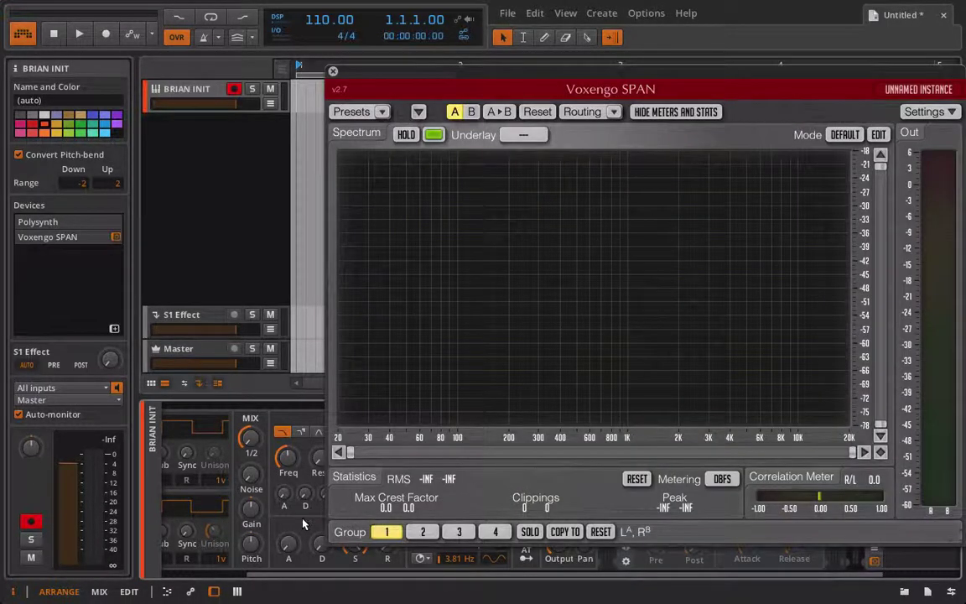
scroll(302, 517, "down", 2)
key("a")
key("a")
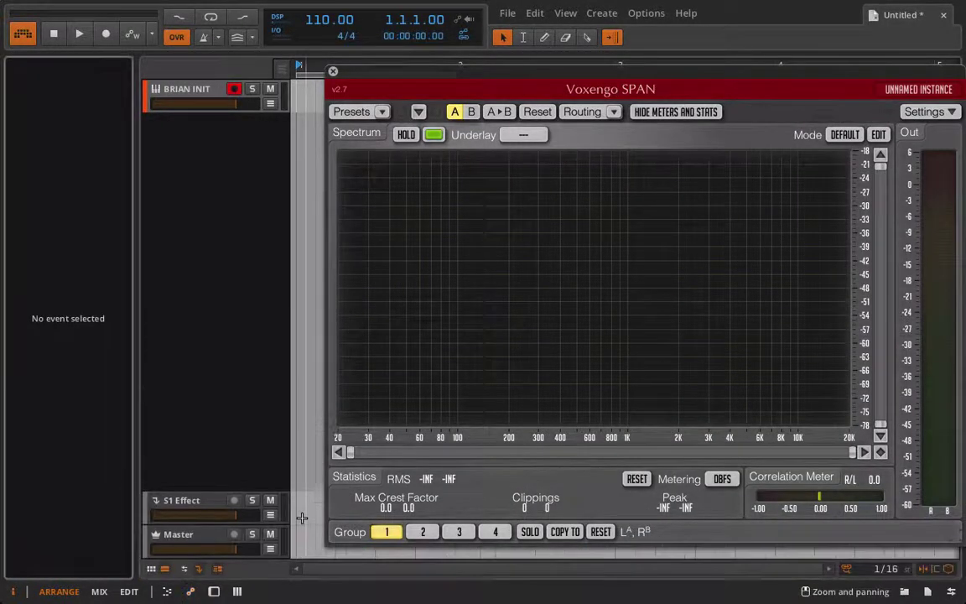
double_click(192, 92)
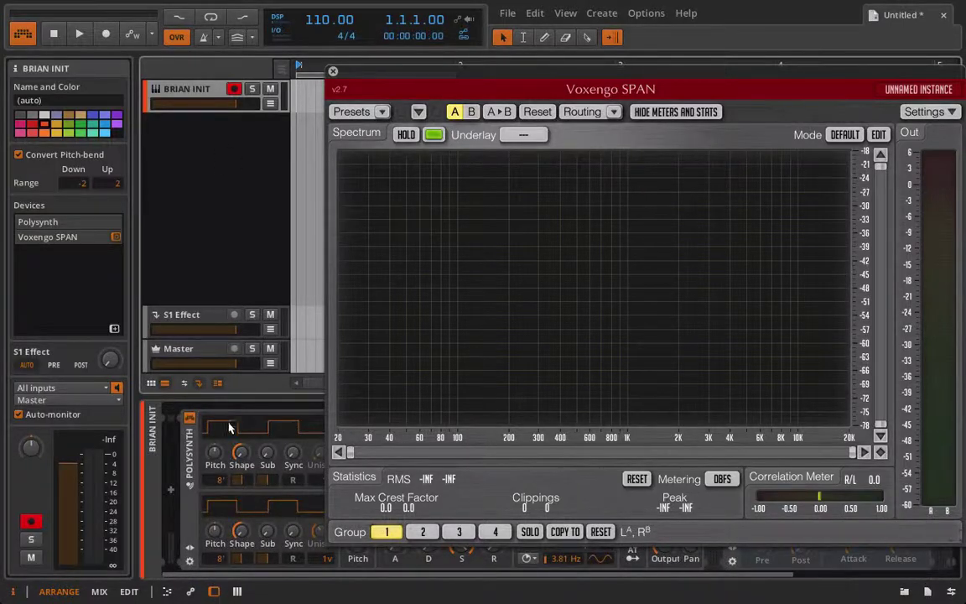
Try raising Polysynth's filter resonance and lowering its filter frequency while watching the spectrum.
scroll(228, 421, "down", 2)
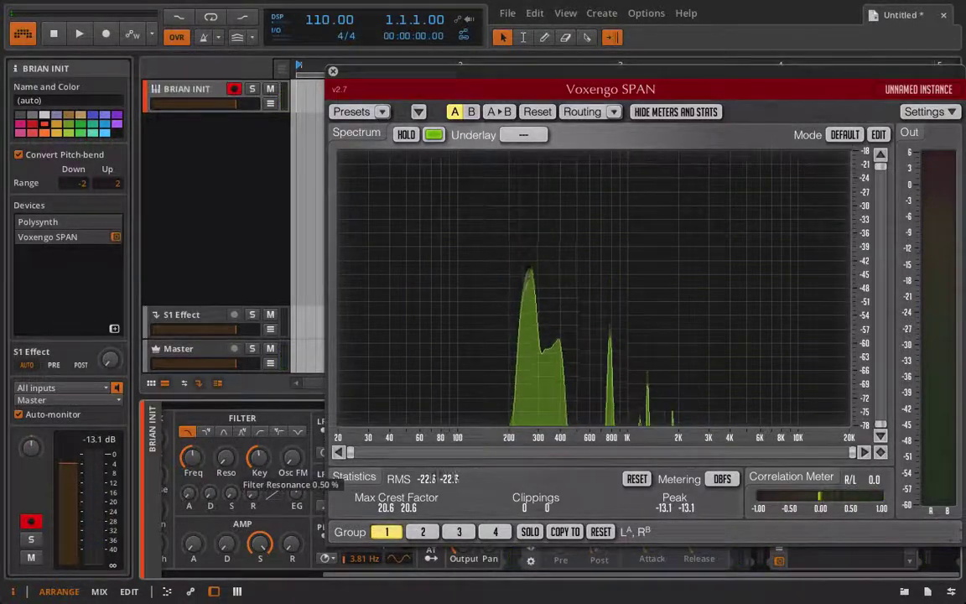
left_click_drag(226, 458, 226, 360)
left_click_drag(225, 417, 225, 382)
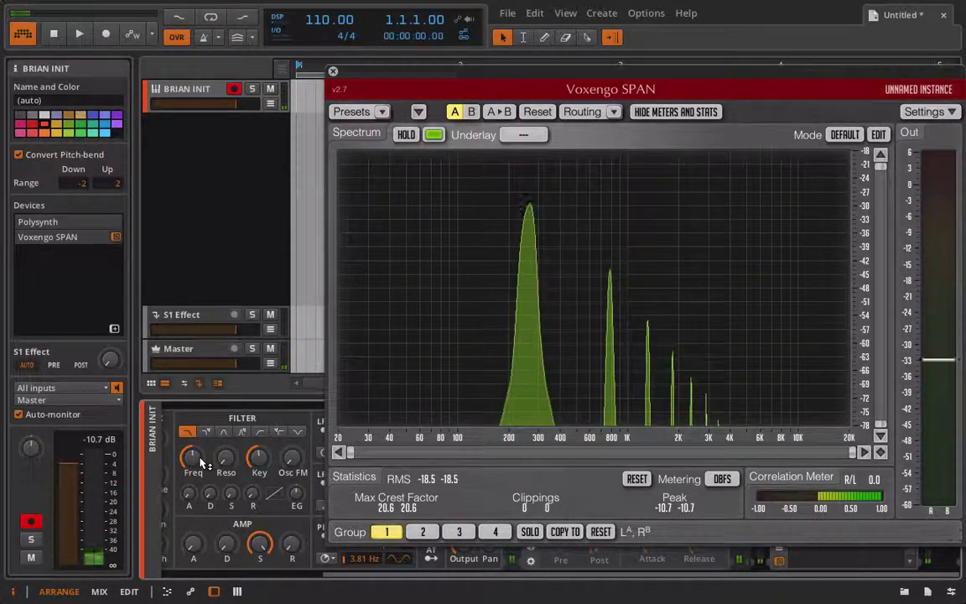
left_click_drag(200, 463, 201, 478)
Sweep Polysynth's filter resonance up to maximum and back to zero, and open its filter frequency fully.
scroll(200, 460, "up", 5)
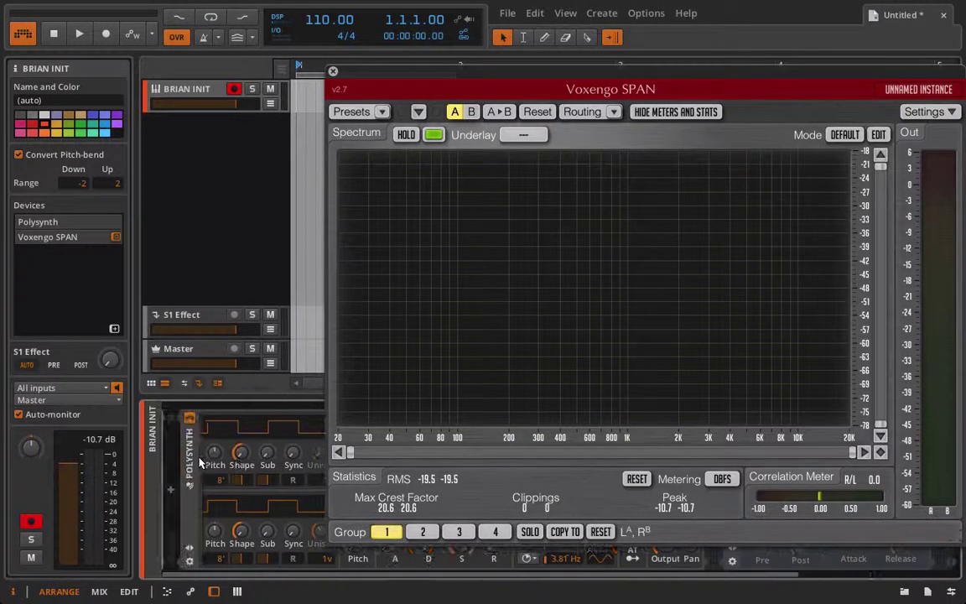
scroll(244, 457, "down", 5)
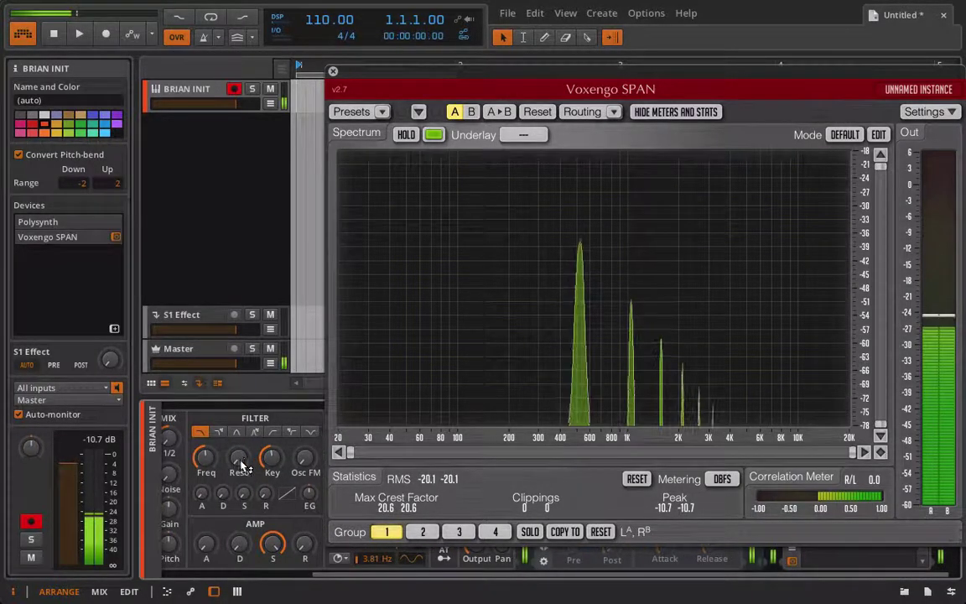
left_click_drag(207, 463, 204, 440)
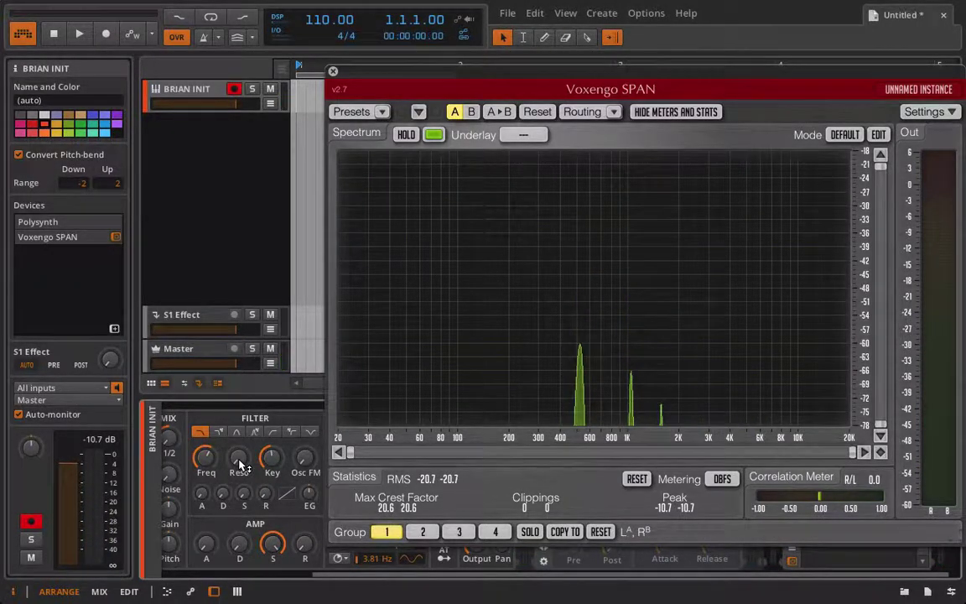
left_click_drag(239, 462, 239, 403)
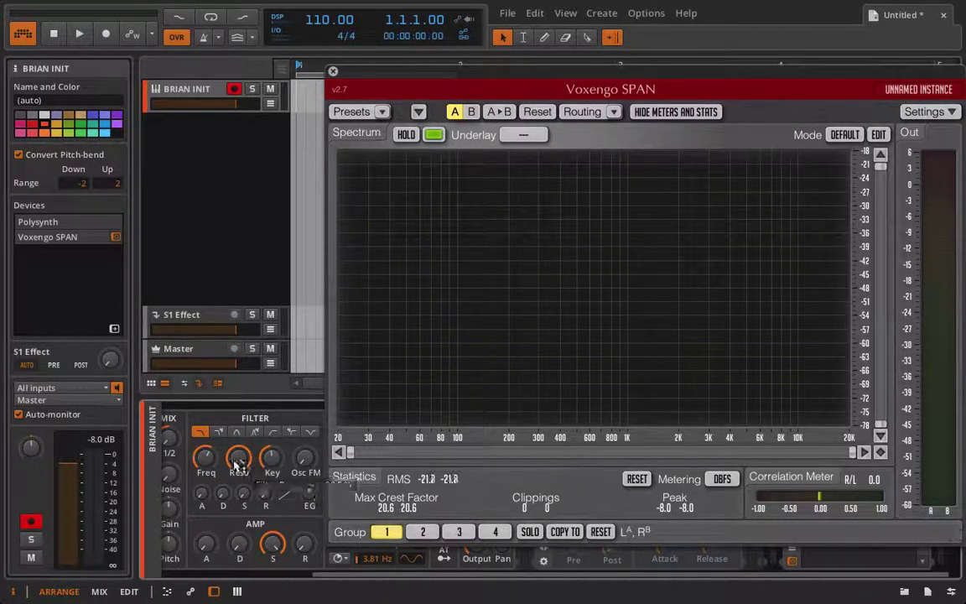
left_click_drag(235, 464, 235, 545)
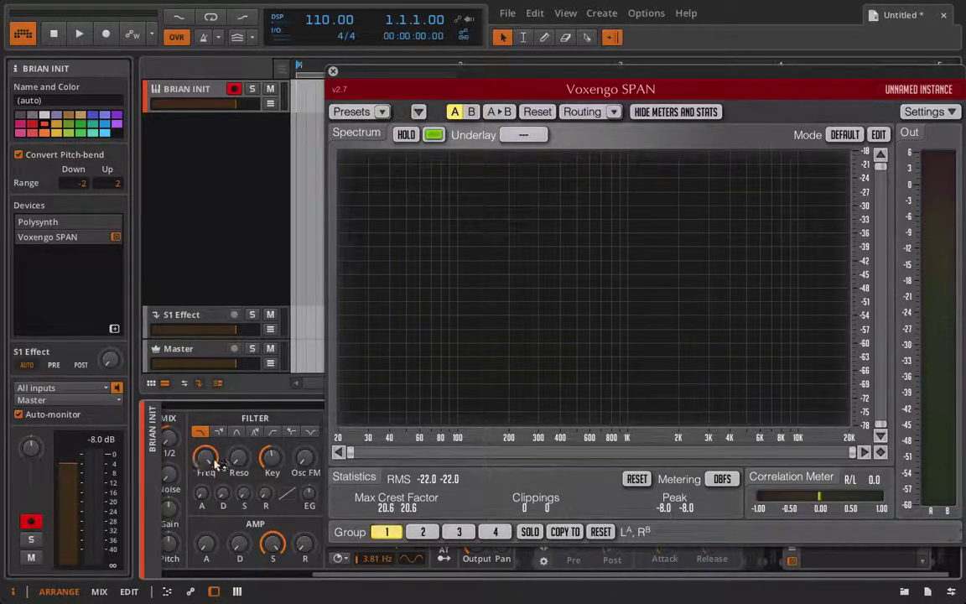
Move the Voxengo SPAN window away from the Ladder device and keep the play start at bar 1.
left_click(367, 62)
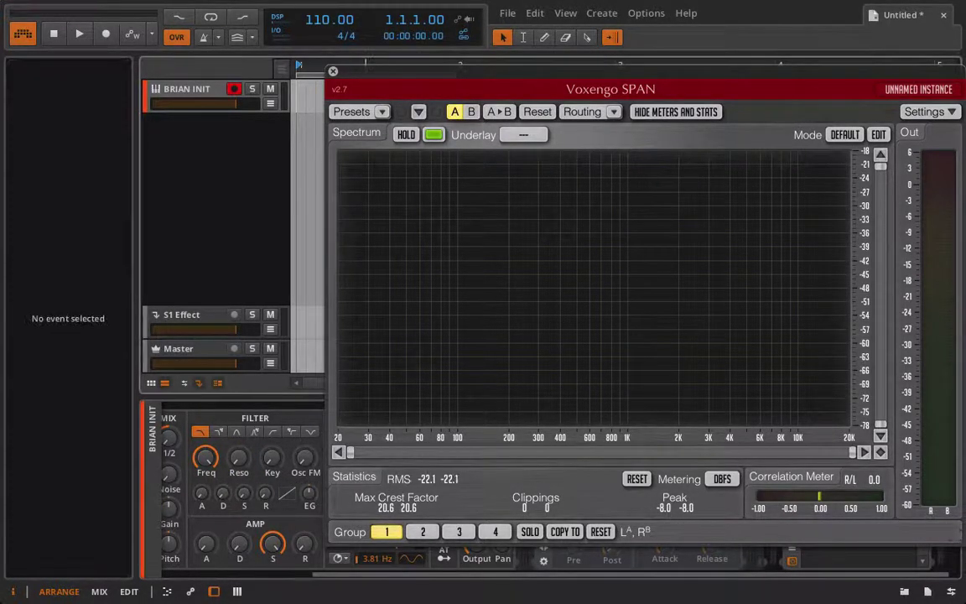
left_click_drag(365, 70, 382, 172)
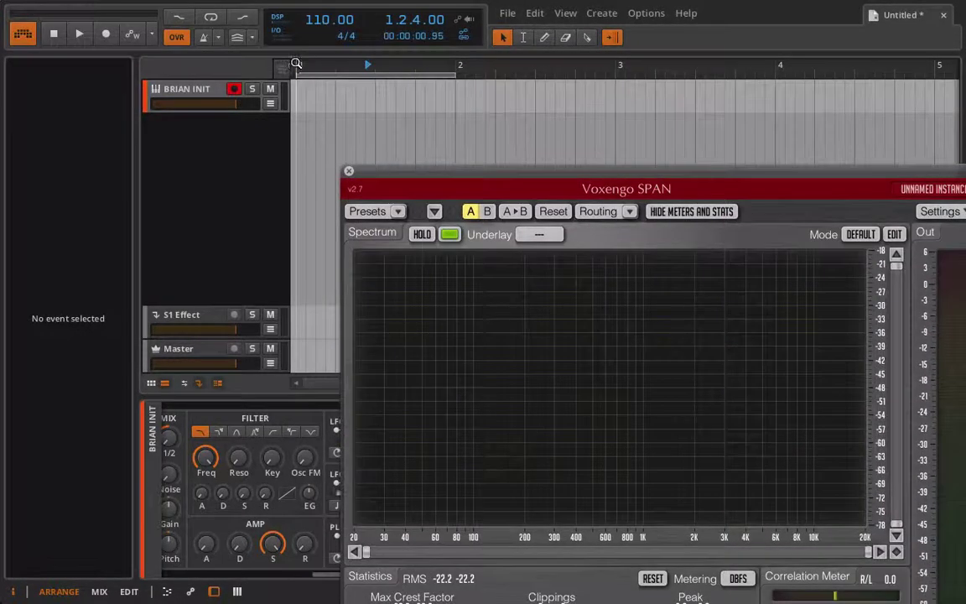
left_click(298, 65)
left_click_drag(505, 177, 143, 182)
Enable the Ladder filter with its frequency fully open, and place the Voxengo SPAN window above the device chain.
left_click(731, 419)
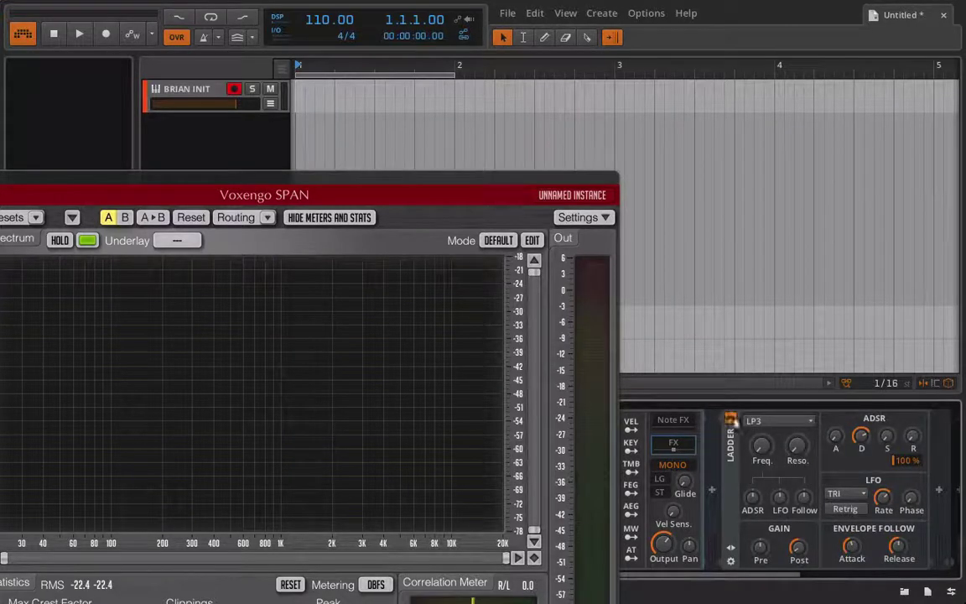
mouse_move(761, 446)
left_mouse_down()
mouse_move(763, 455)
mouse_move(756, 428)
left_mouse_up()
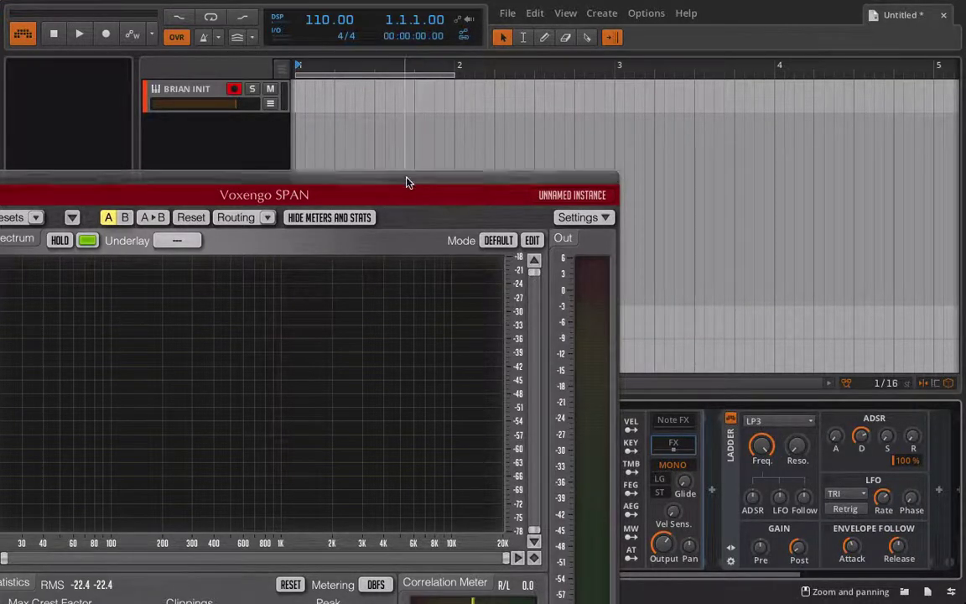
left_click_drag(408, 182, 424, 39)
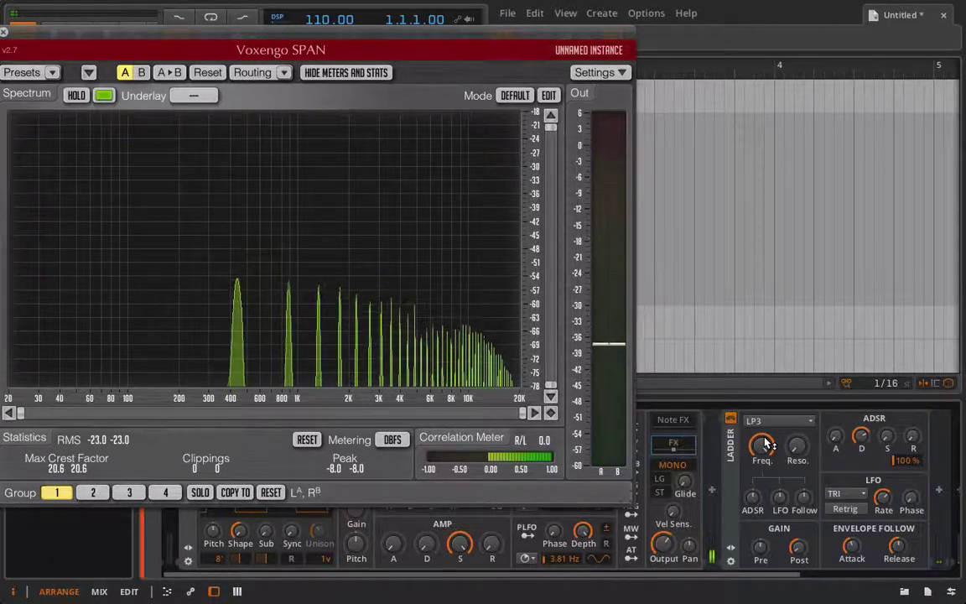
Lower the Ladder filter's frequency, adjust its post gain slightly and raise its resonance to at least 99.5 %.
left_click_drag(765, 444, 764, 480)
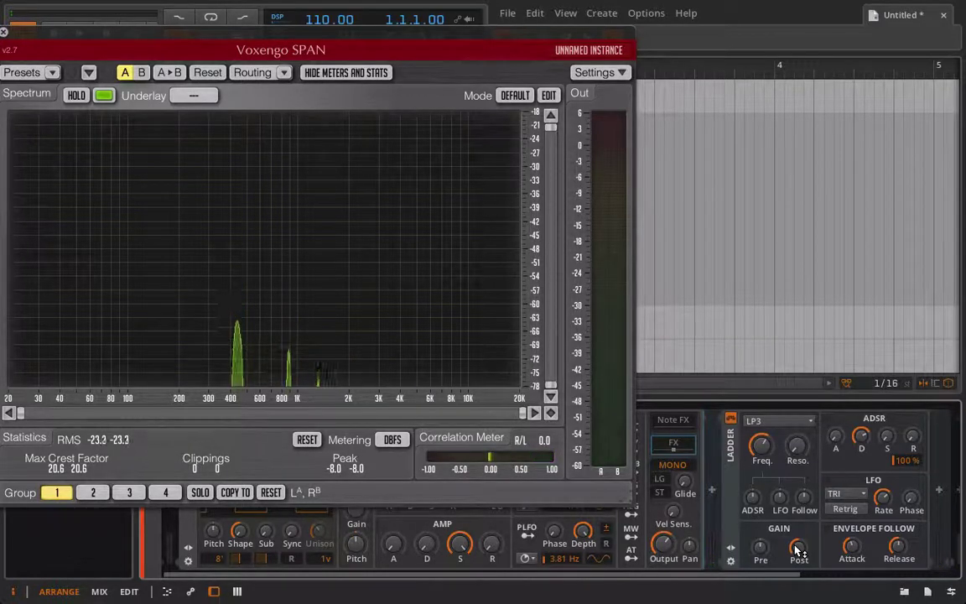
left_click_drag(799, 550, 799, 547)
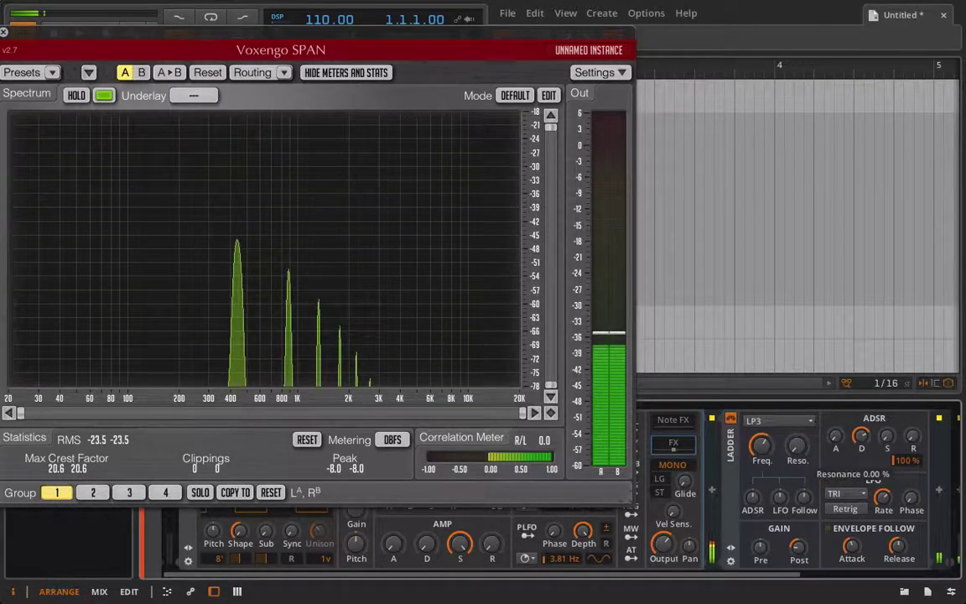
left_click_drag(797, 446, 797, 428)
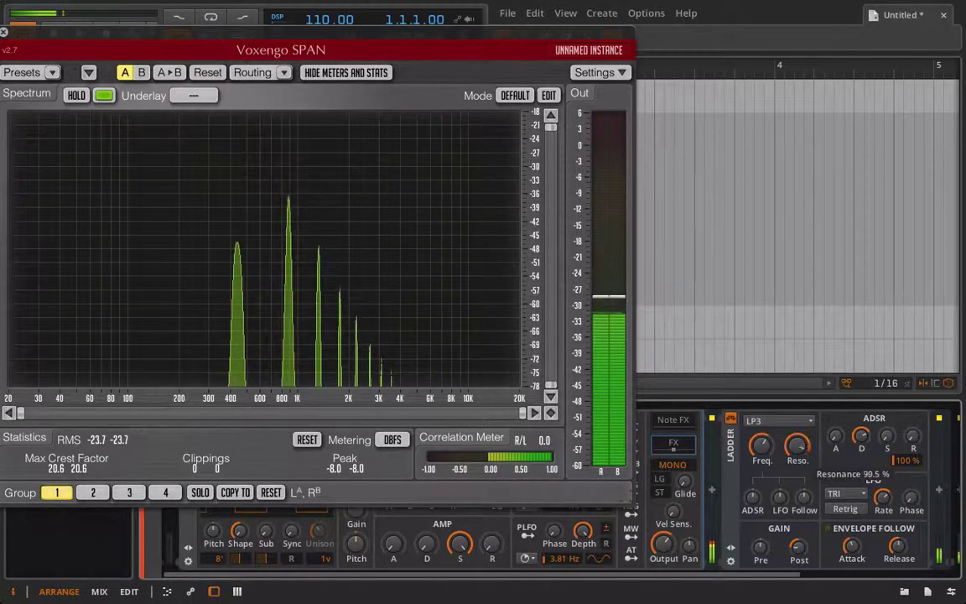
left_click_drag(797, 428, 801, 449)
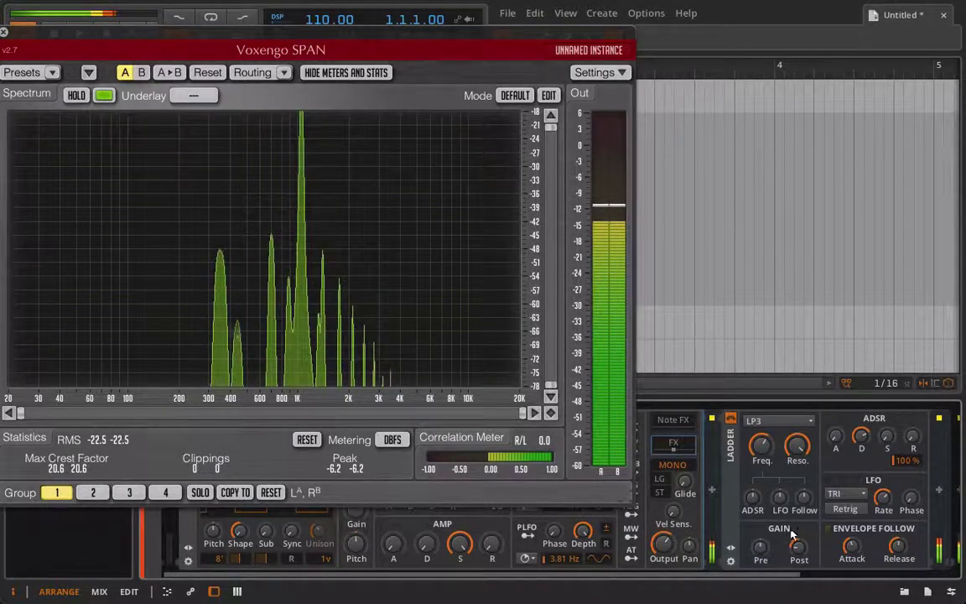
Reduce the Ladder filter's post gain and maximize its resonance, switching the device off and on to check self-oscillation.
left_click_drag(792, 542, 792, 572)
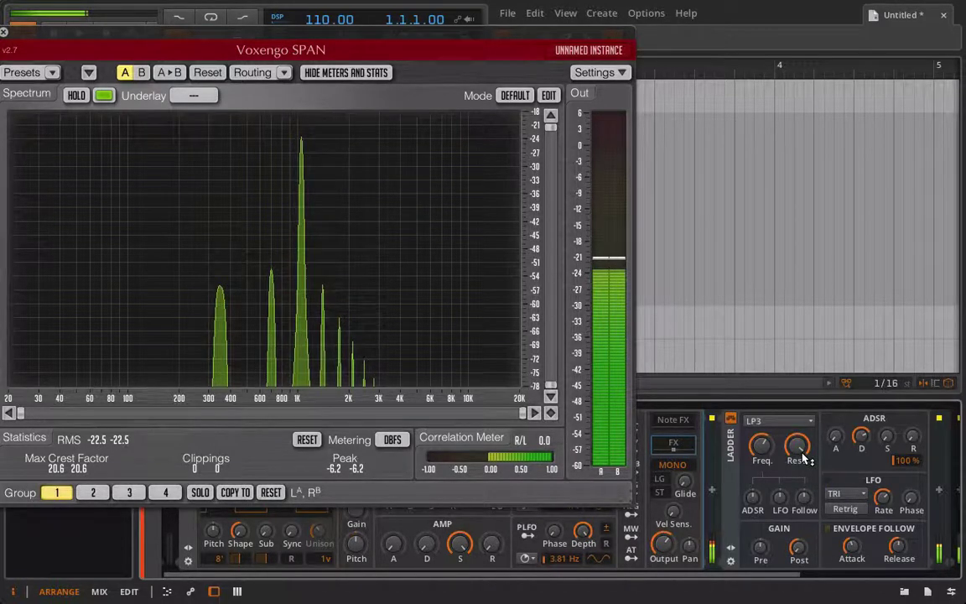
left_click_drag(804, 458, 796, 453)
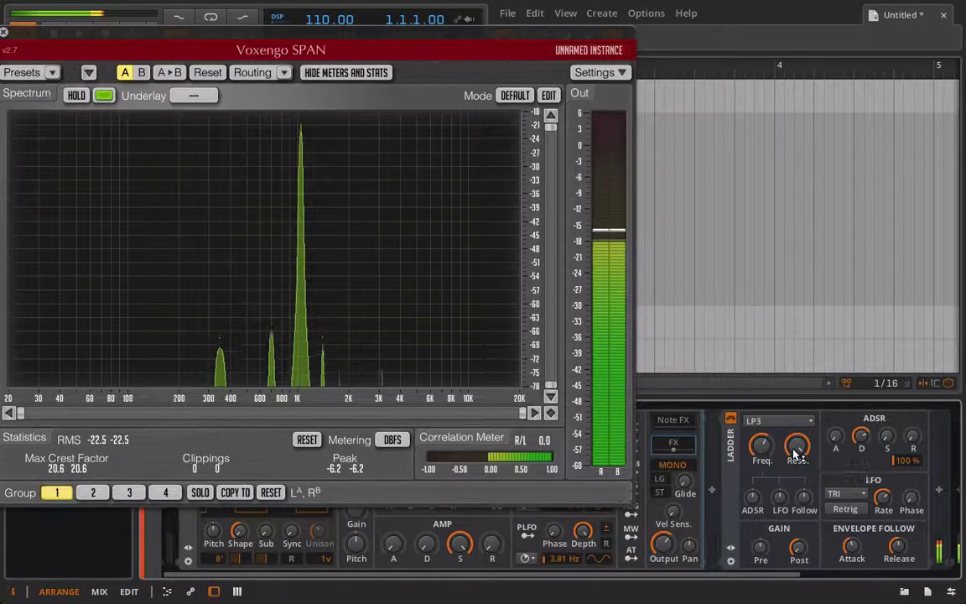
left_click(731, 421)
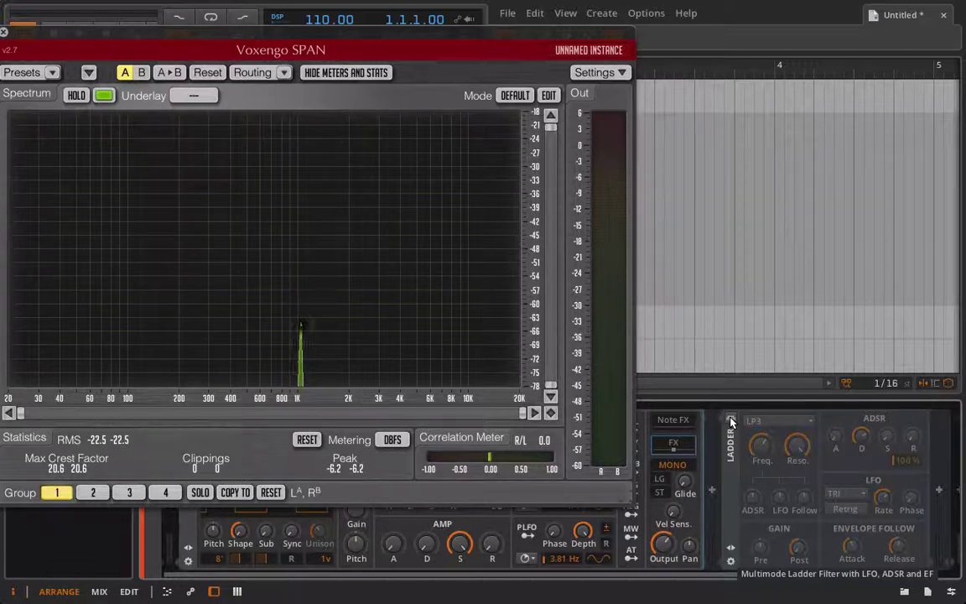
left_click(731, 421)
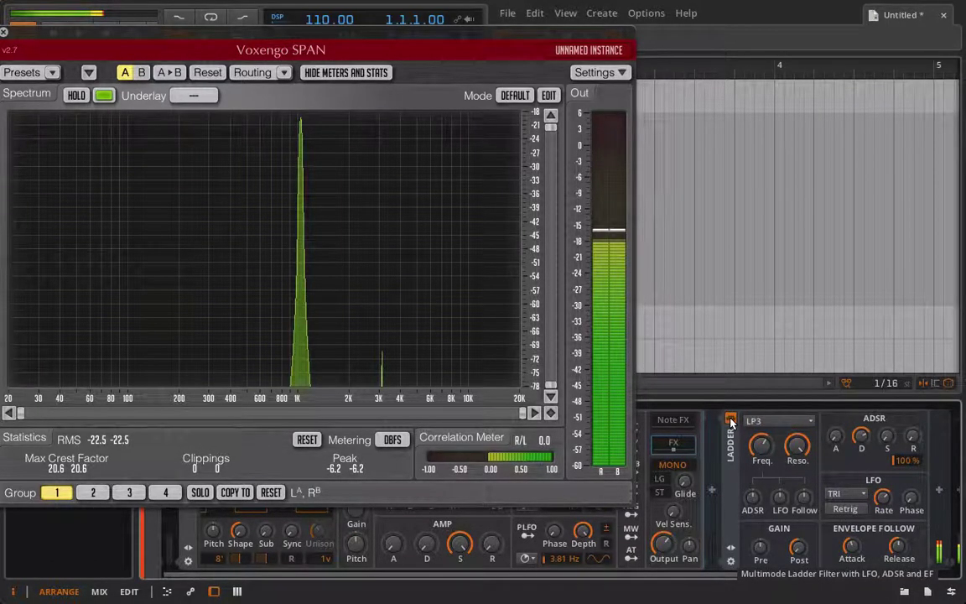
Insert a Filter device after the Ladder, before Voxengo SPAN, and raise its cutoff.
scroll(730, 421, "right", 2)
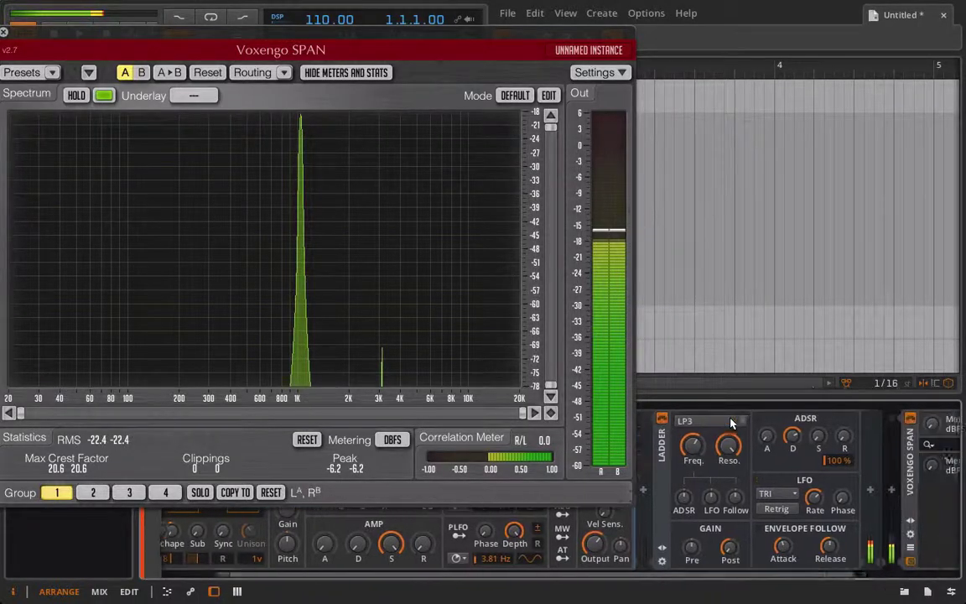
left_click(863, 491)
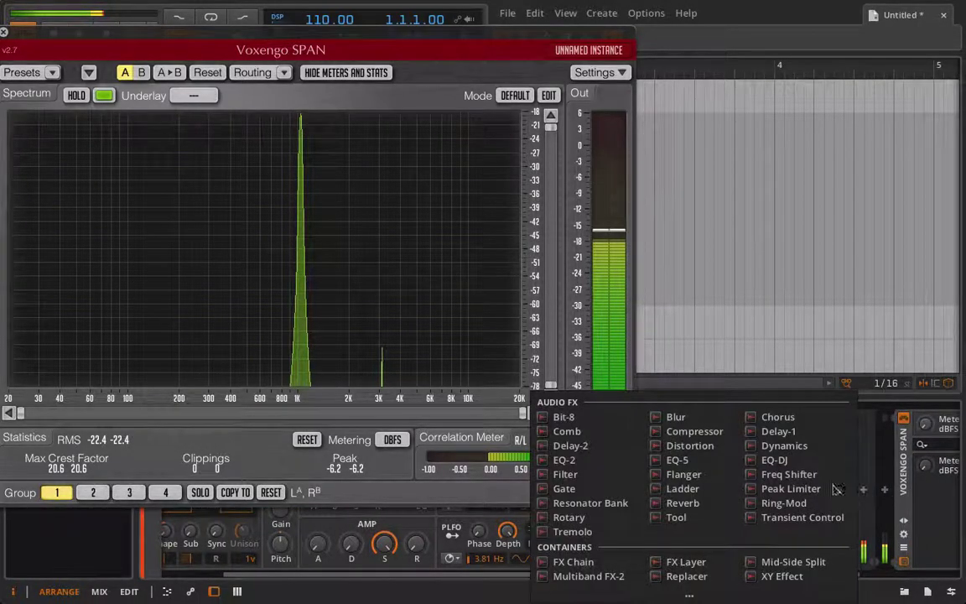
left_click(610, 474)
scroll(800, 481, "right", 3)
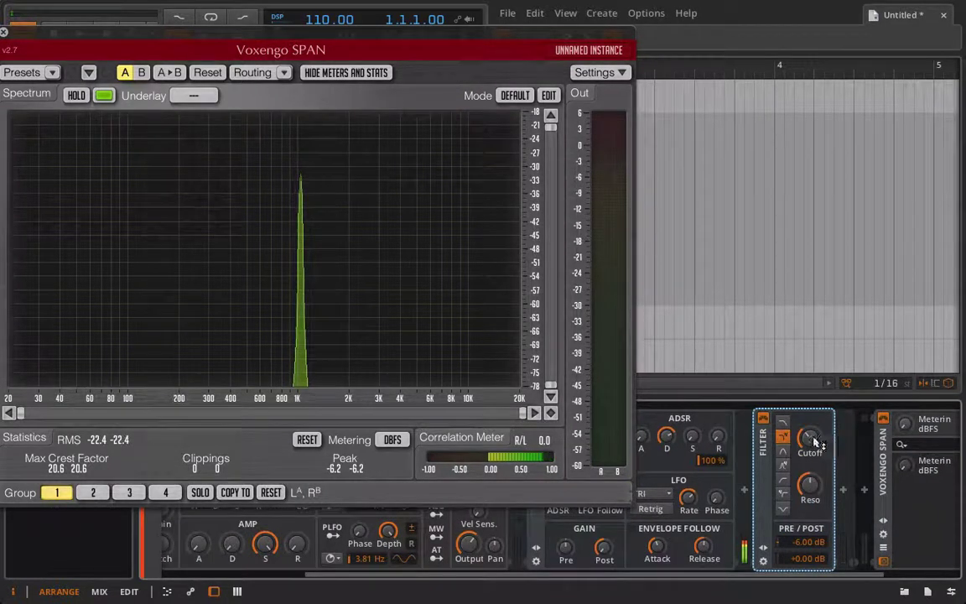
left_click_drag(813, 442, 814, 422)
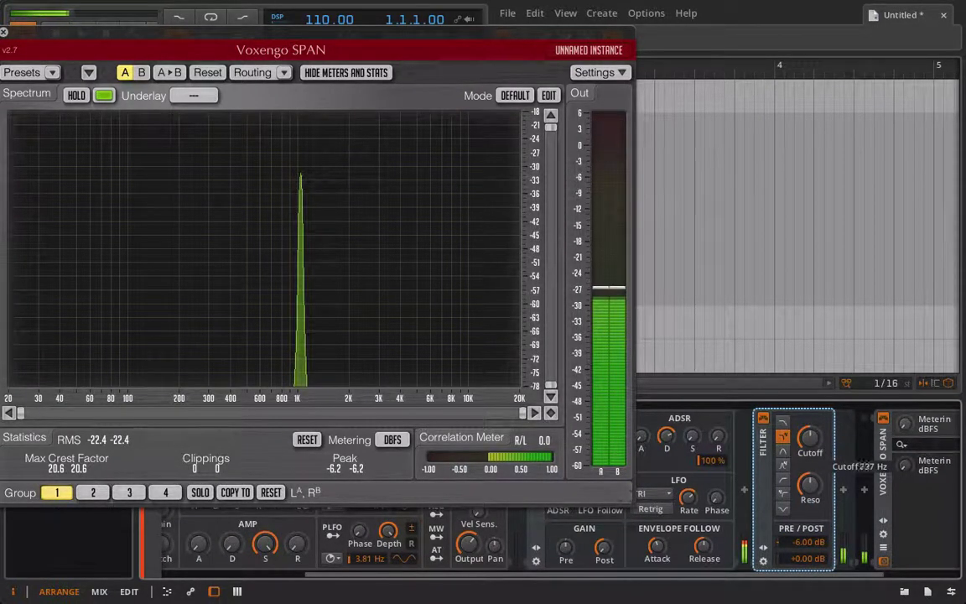
scroll(678, 489, "left", 4)
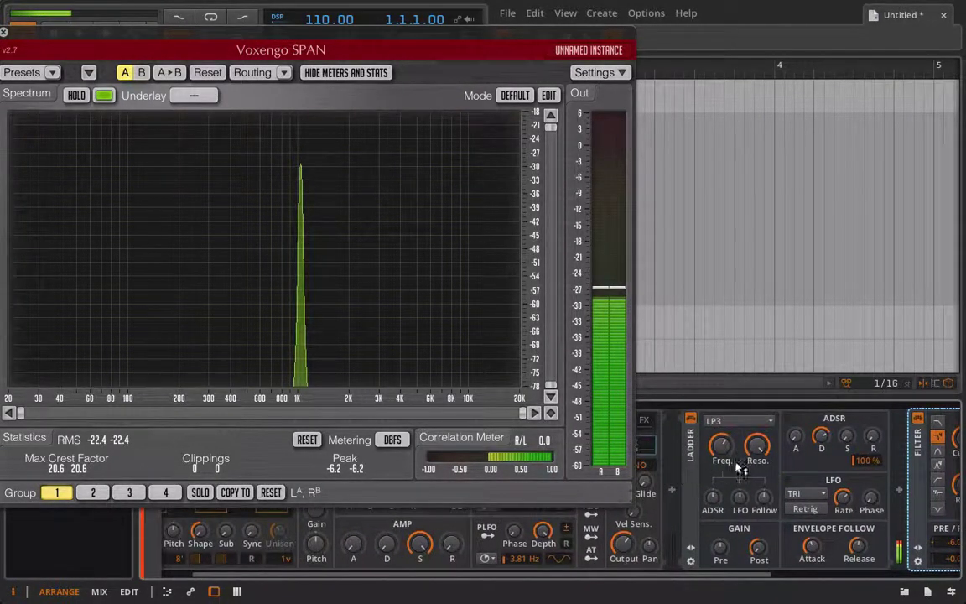
Sweep the Ladder filter's frequency down through its low range to test the resonance, and raise its post gain.
left_click_drag(721, 445, 720, 482)
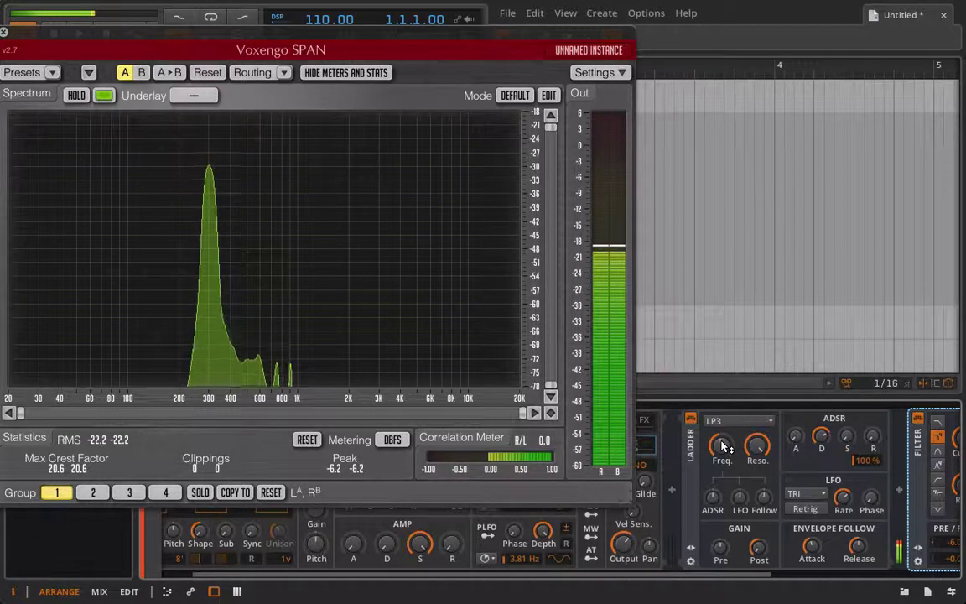
left_click_drag(720, 484, 720, 494)
left_click_drag(721, 444, 721, 443)
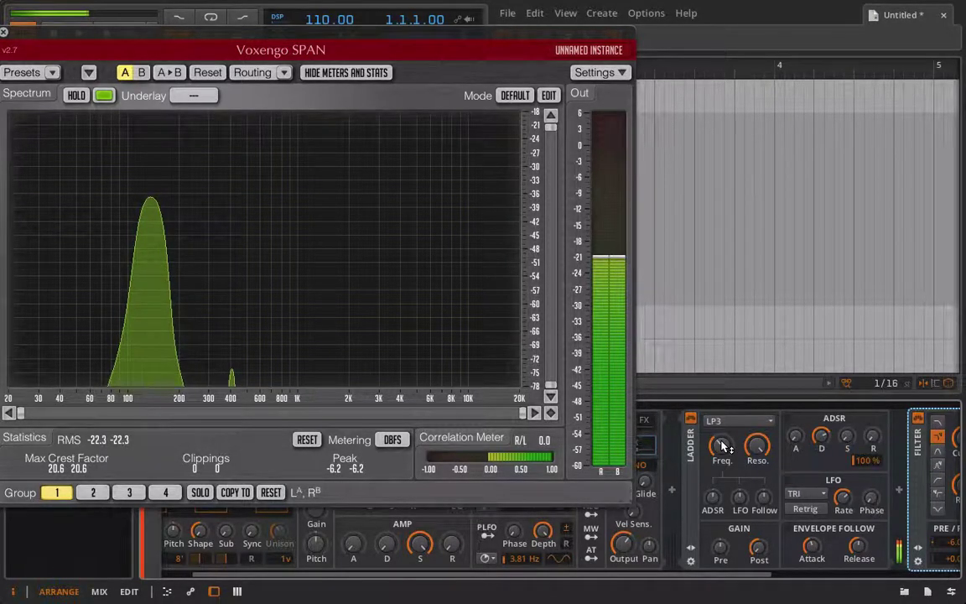
left_click_drag(723, 447, 723, 424)
left_click_drag(758, 548, 759, 536)
left_click_drag(711, 434, 720, 459)
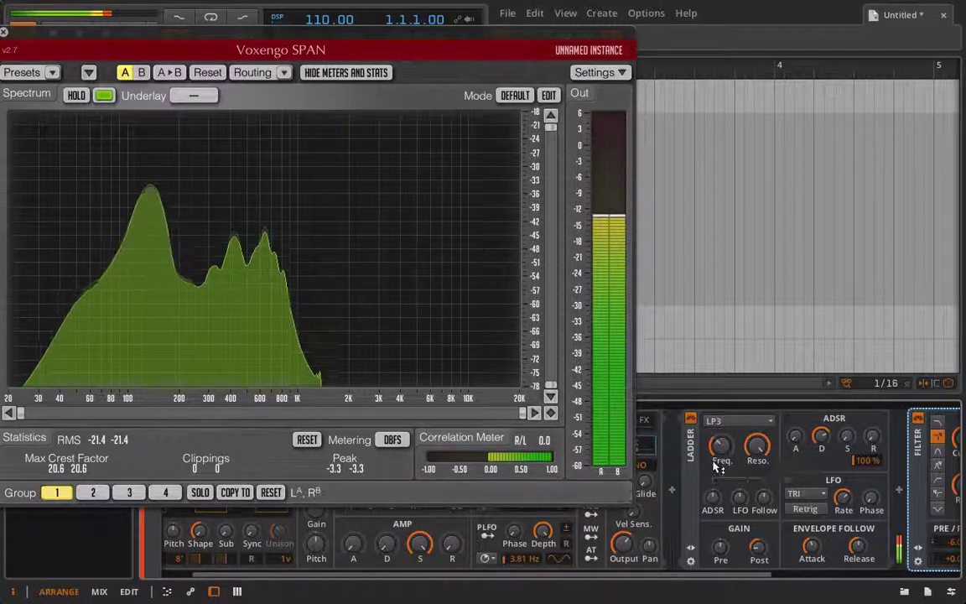
Insert an LFO MOD device before the Ladder, with LFO1 set to the stepped waveform at 0.01 Hz.
left_click(672, 489)
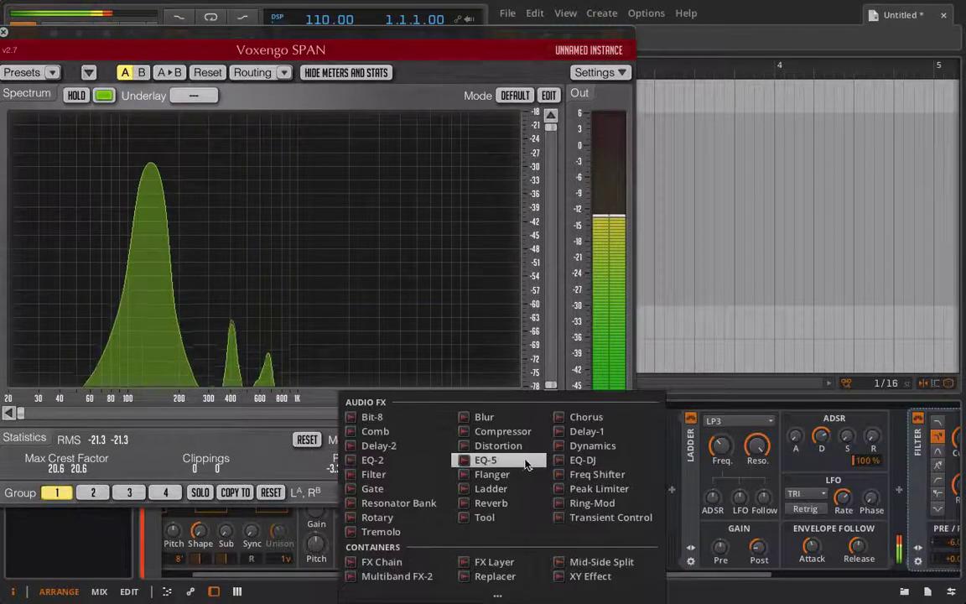
left_click(493, 594)
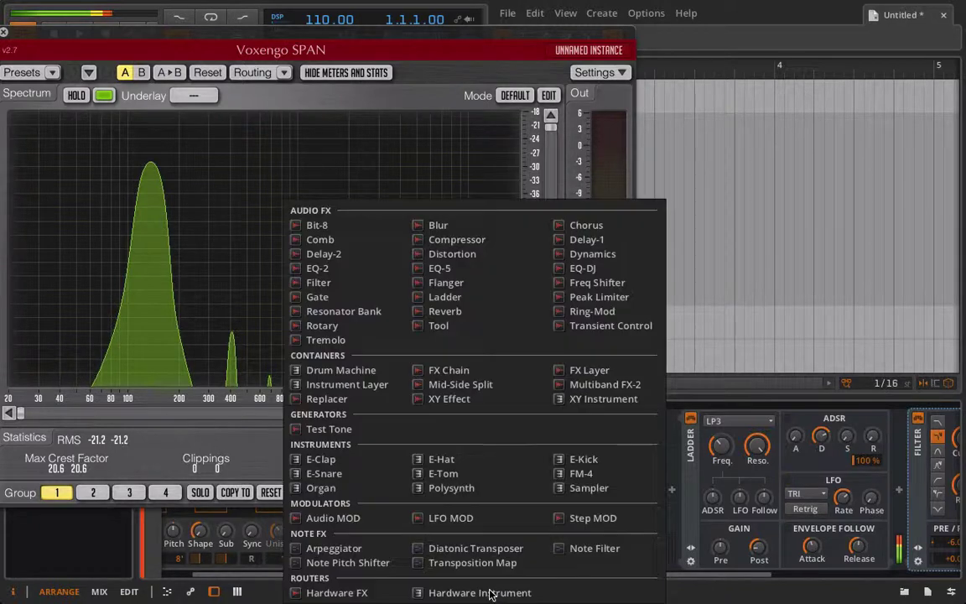
left_click(459, 519)
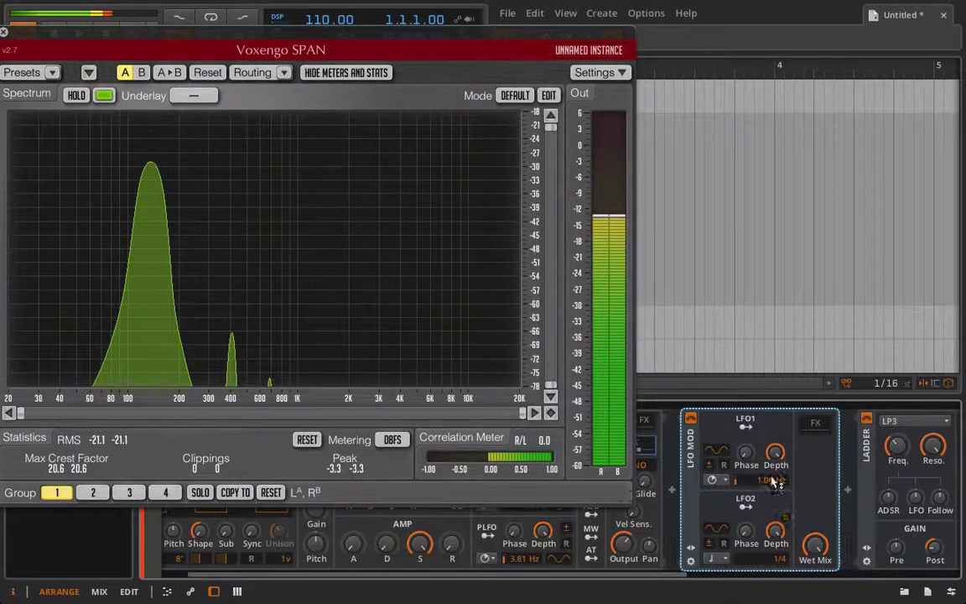
left_click(713, 481)
left_click(713, 450)
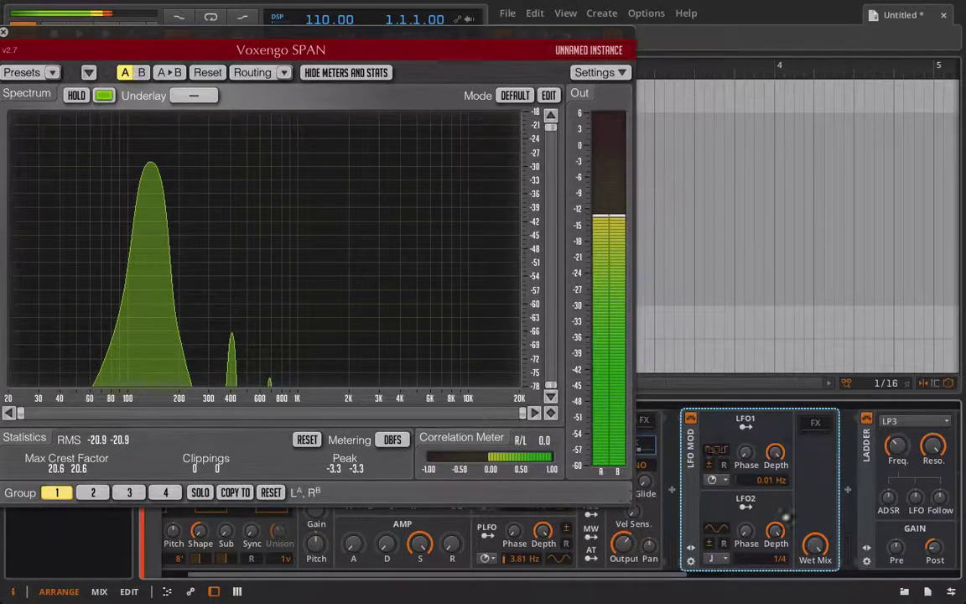
Move the Ladder into the LFO MOD's FX chain and delete the Filter device.
left_click_drag(869, 443, 817, 429)
scroll(815, 501, "right", 3)
scroll(798, 514, "left", 2)
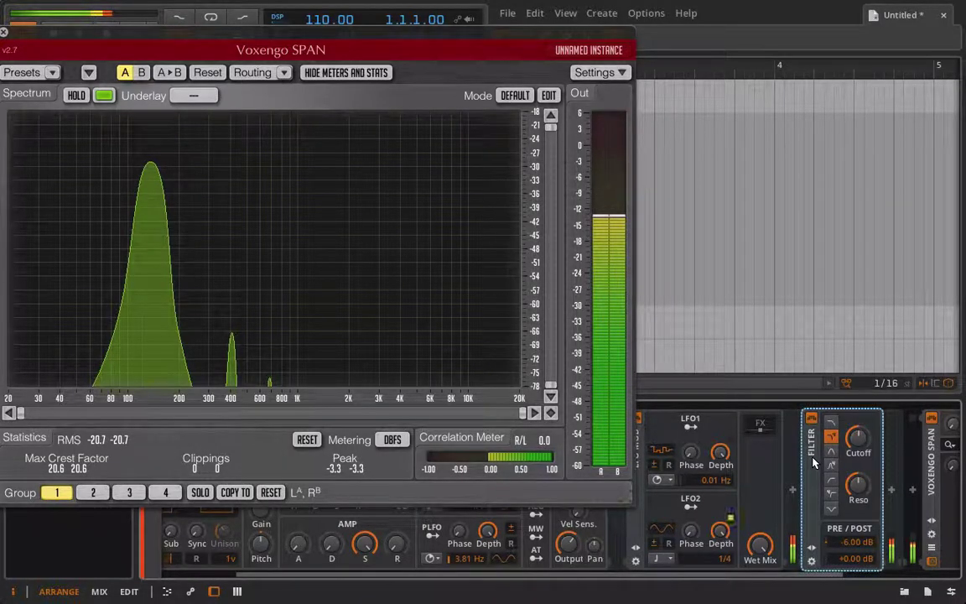
scroll(812, 462, "right", 2)
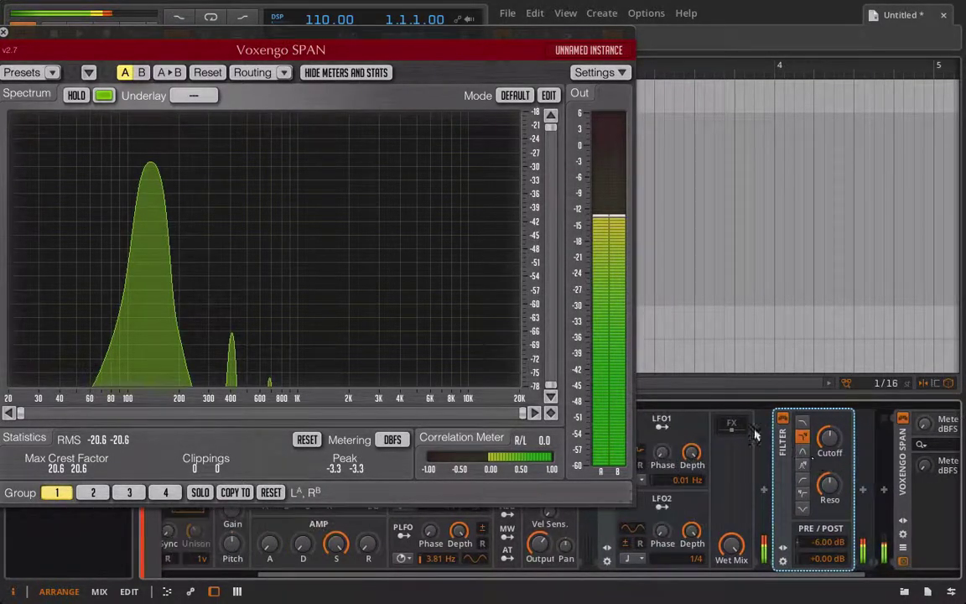
left_click(740, 429)
key("ctrl+shift+z")
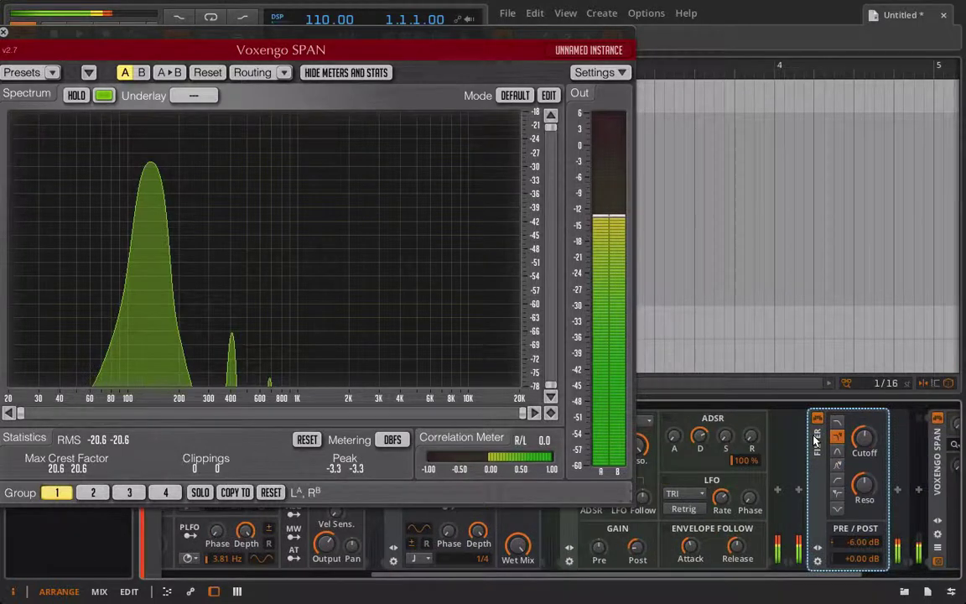
key("Delete")
scroll(813, 439, "left", 2)
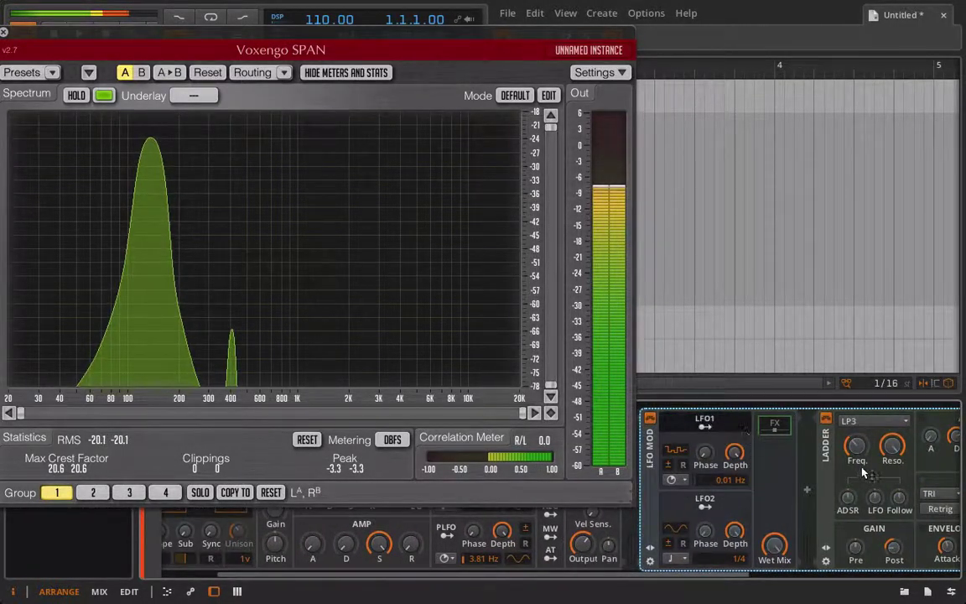
Modulate the Ladder's frequency with LFO1 of the LFO MOD and set the LFO1 rate to 11.3 Hz.
left_click_drag(863, 468, 864, 440)
left_click(703, 425)
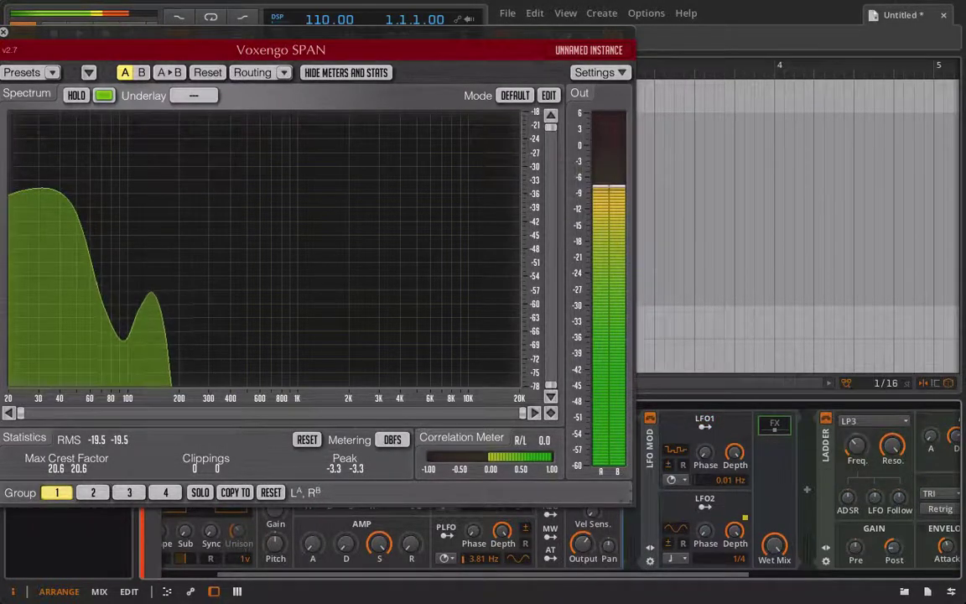
left_click_drag(727, 482, 726, 419)
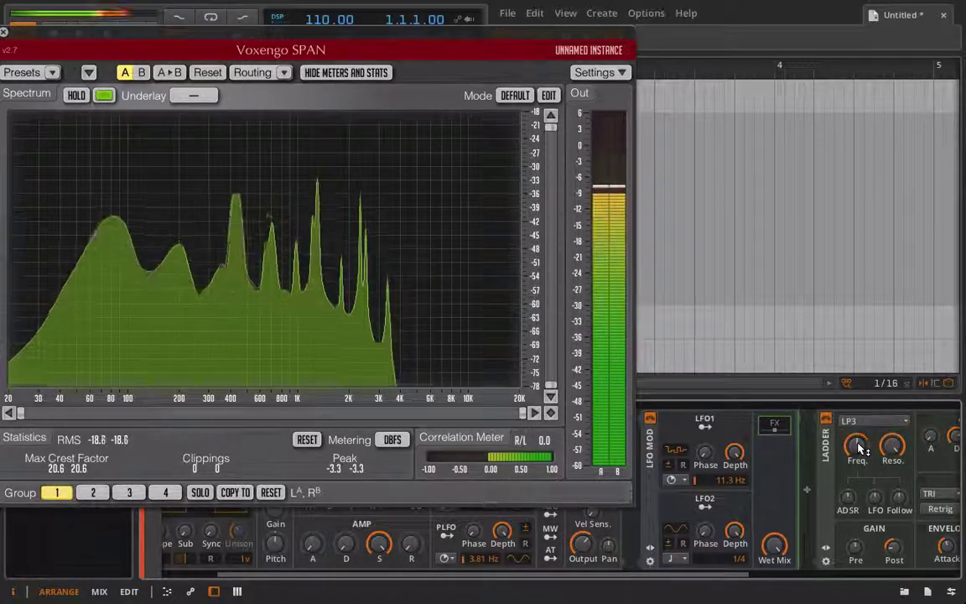
Switch off the Ladder and LFO MOD devices and close the Voxengo SPAN window.
left_click(827, 419)
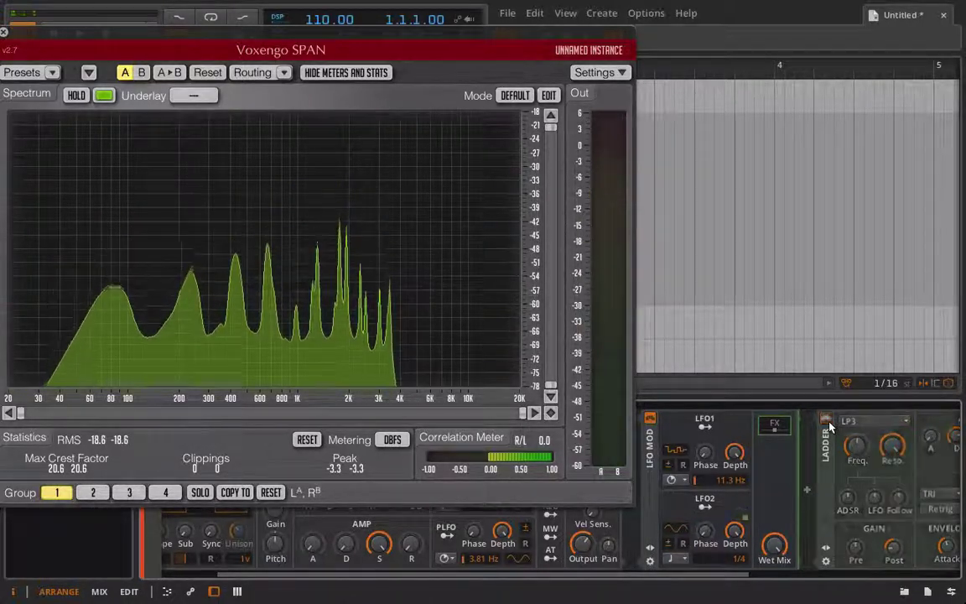
left_click(651, 418)
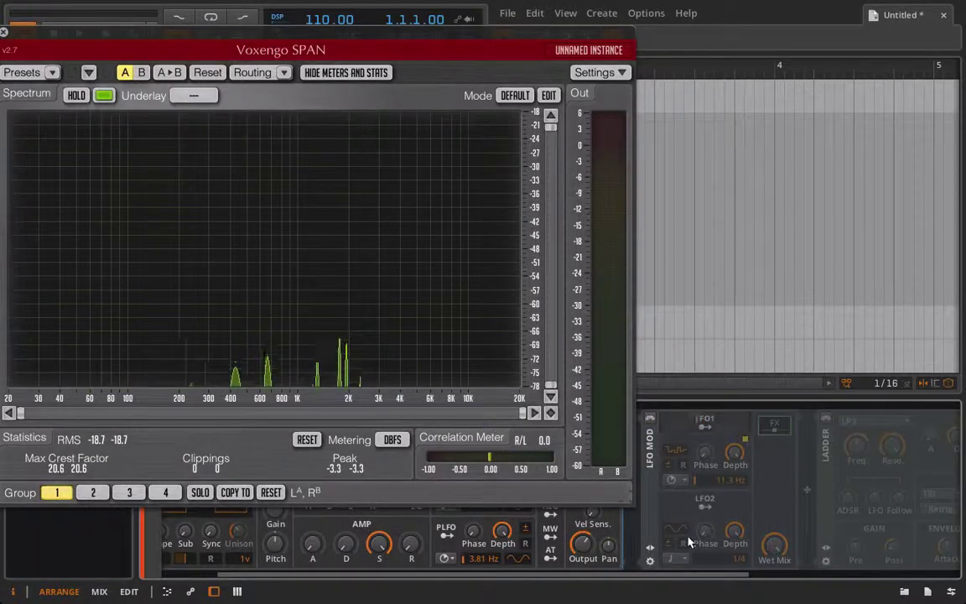
left_click(7, 35)
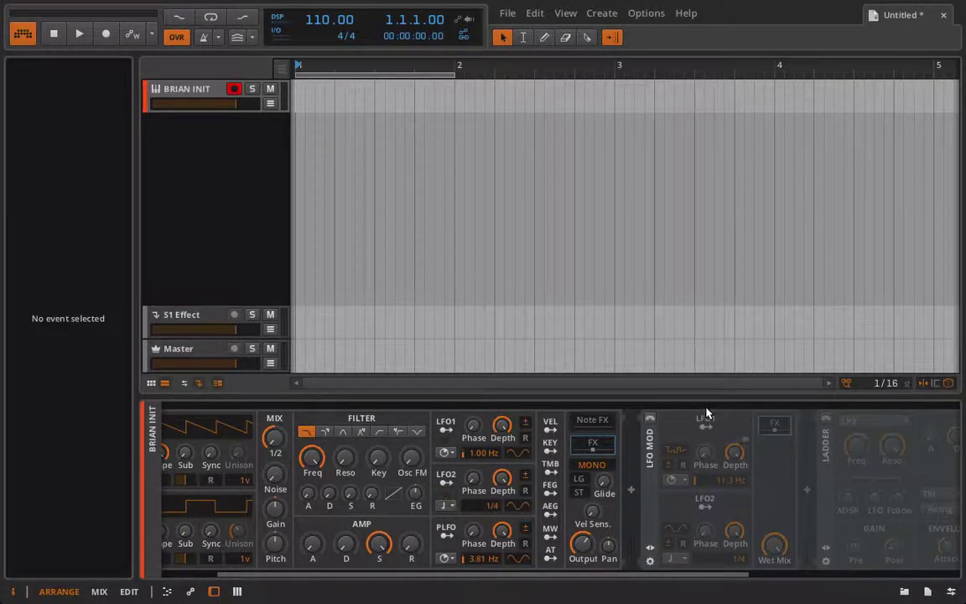
Delete the LFO MOD device together with the Ladder nested in its FX chain.
left_click(830, 457)
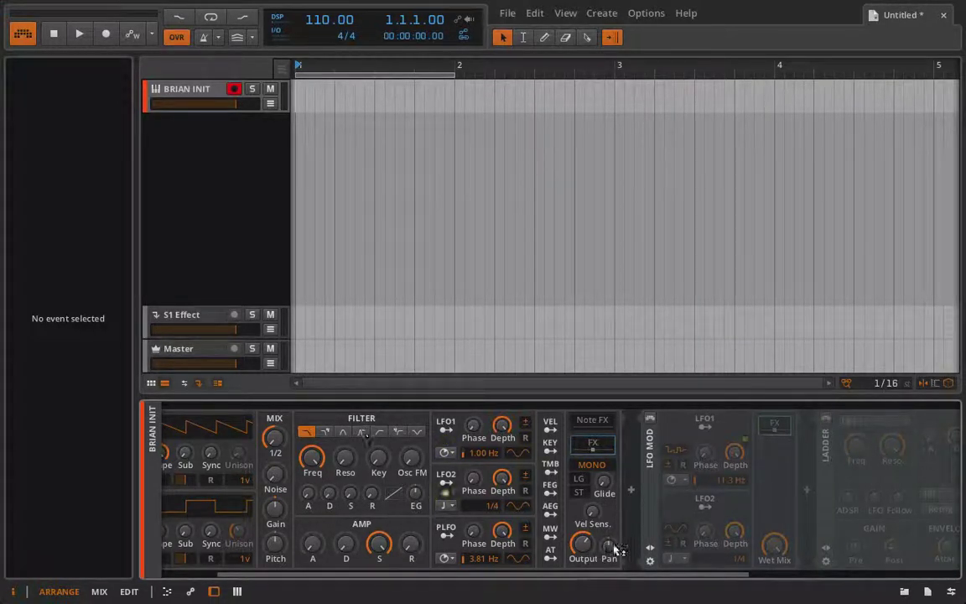
left_click(650, 447)
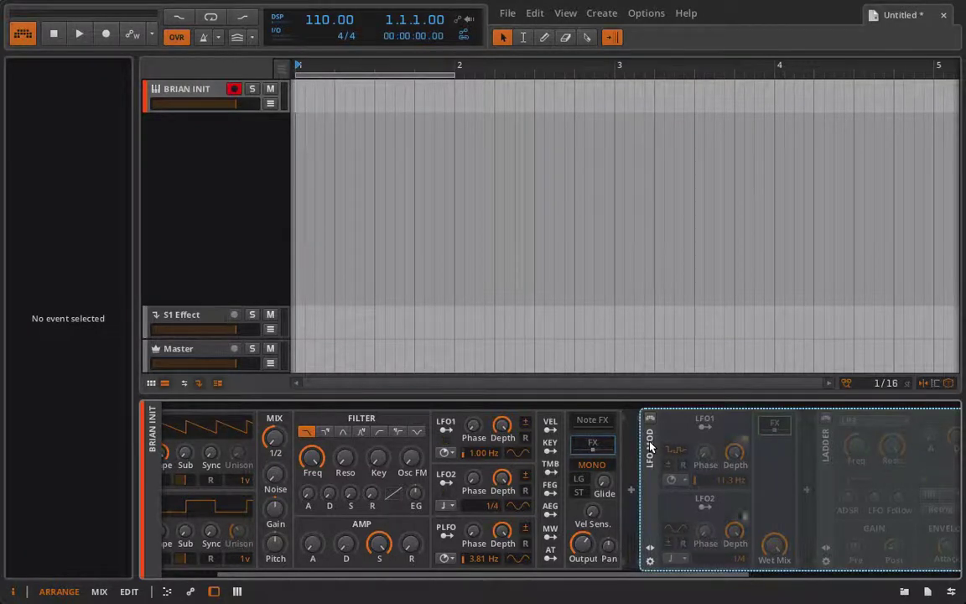
key("Delete")
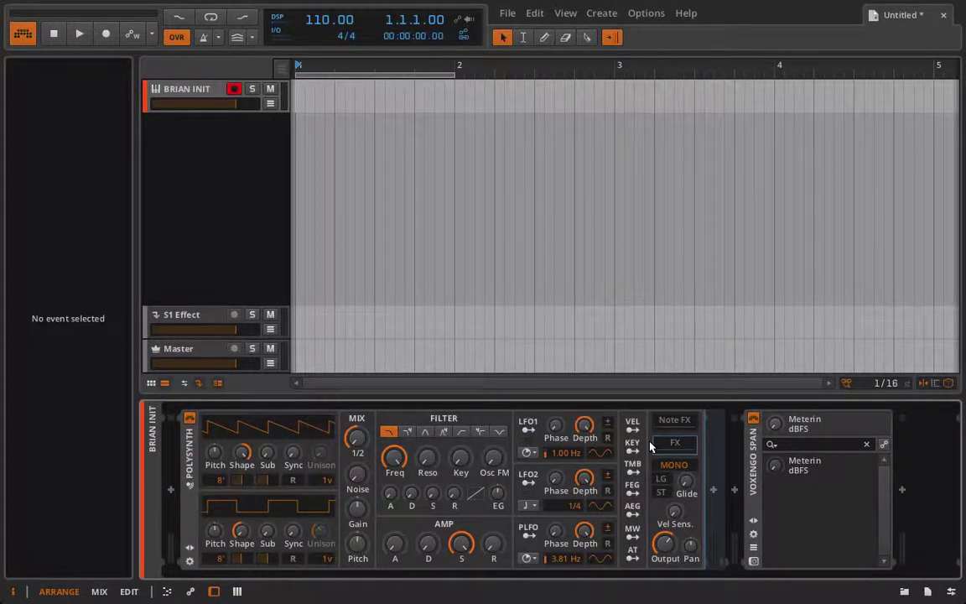